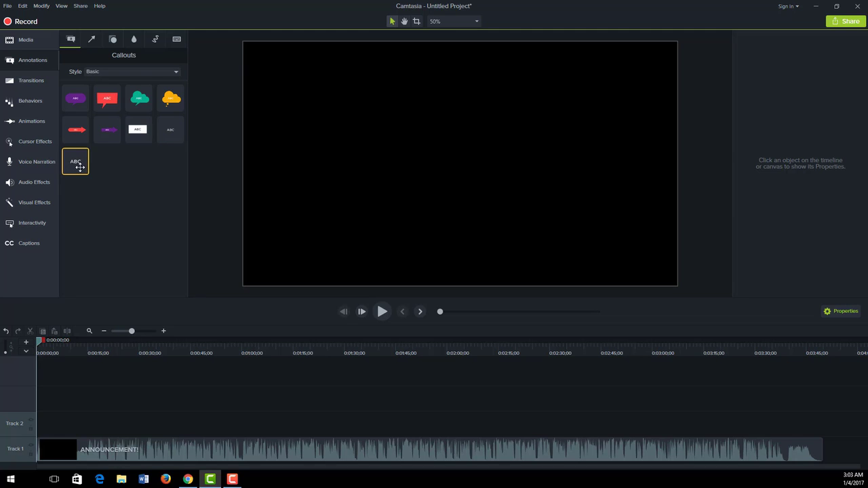
Add a plain text callout to Track 2 and make it read 'This is our sample text', fixing the typo
left_click_drag(79, 166, 36, 426)
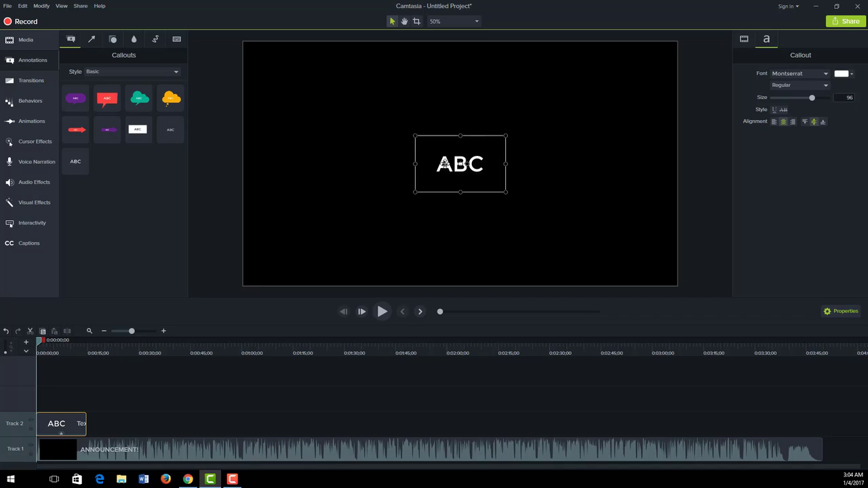
double_click(448, 164)
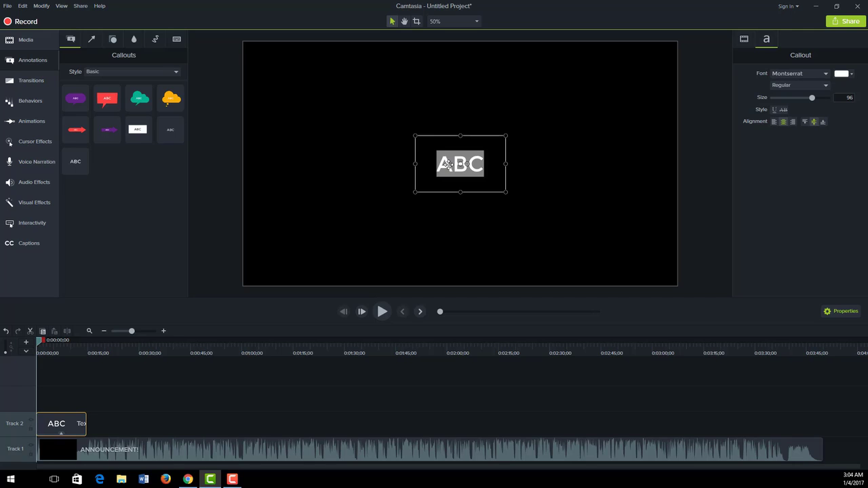
type("This ")
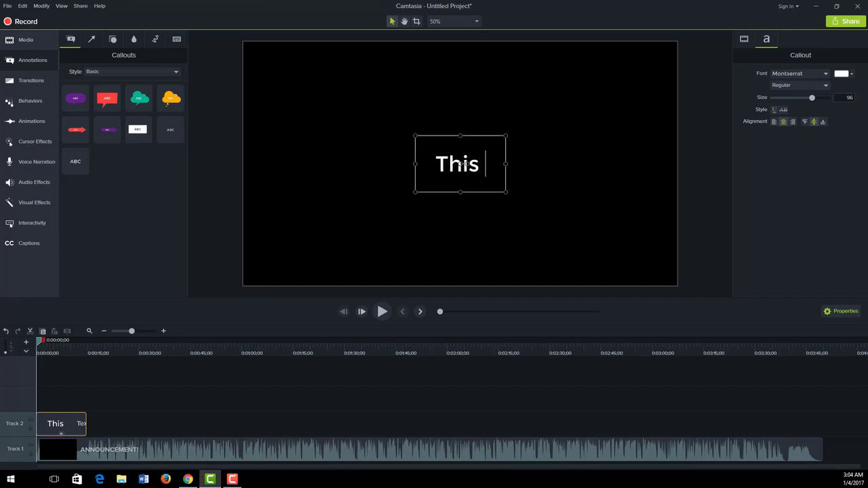
type("is our")
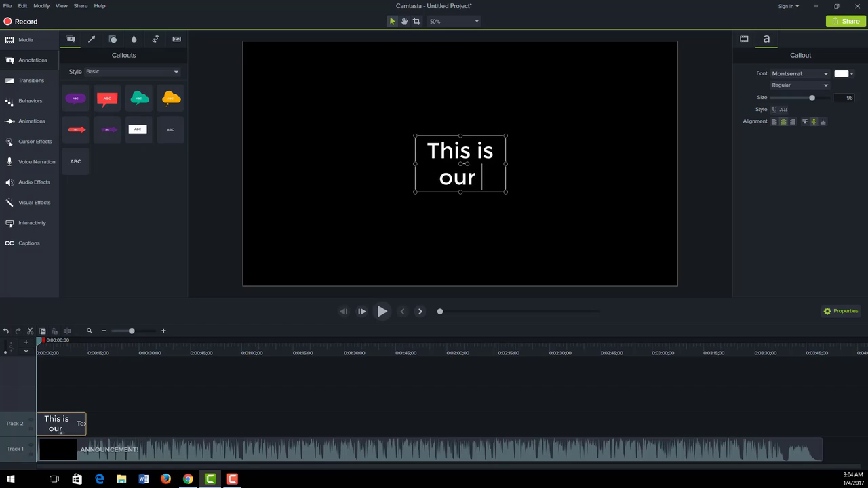
type(" sample ")
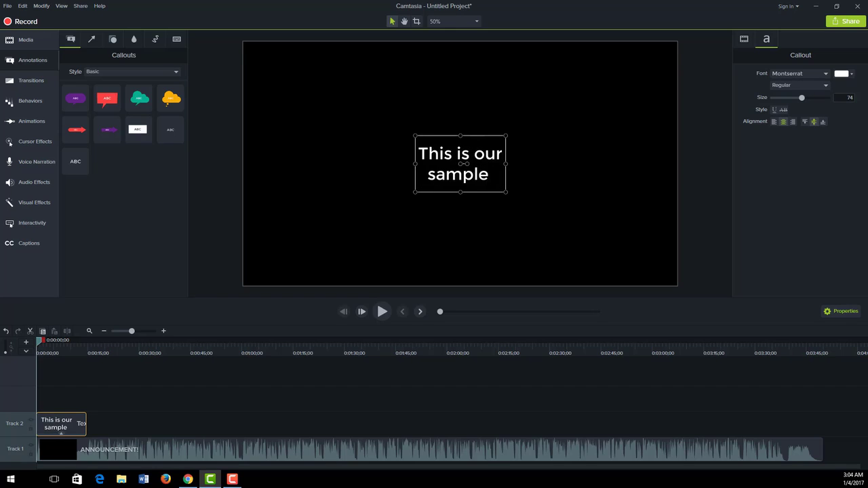
type("texr")
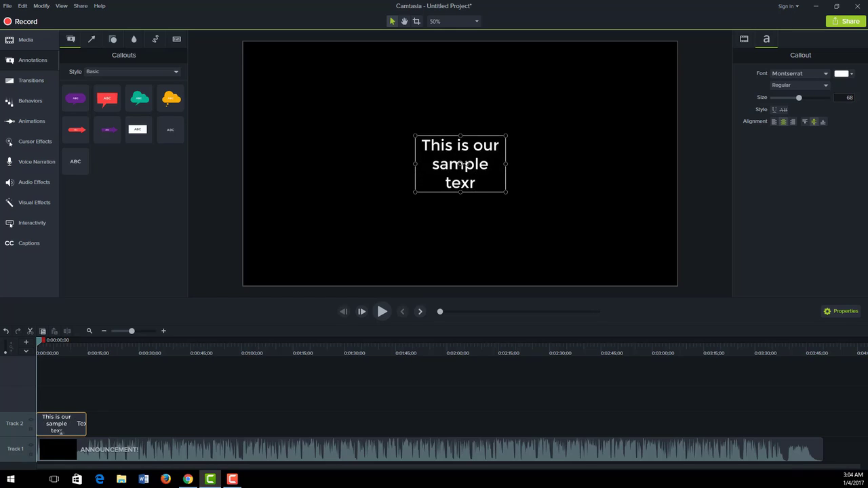
key("BackSpace")
type("t")
Widen the callout box on both sides and enlarge its text to size 103
left_click_drag(416, 165, 335, 174)
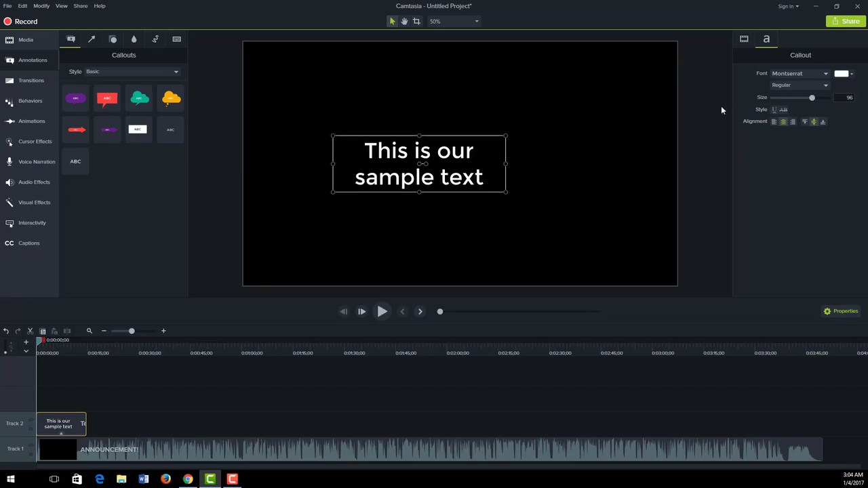
left_click_drag(811, 97, 816, 98)
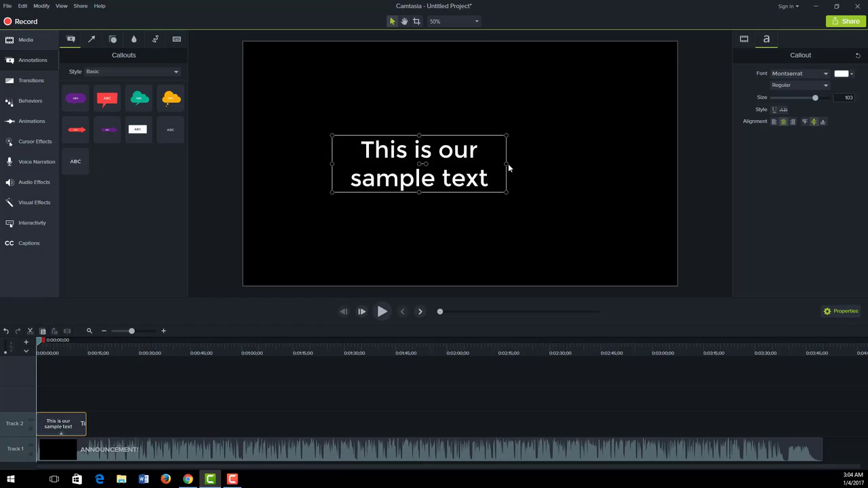
left_click_drag(508, 163, 545, 163)
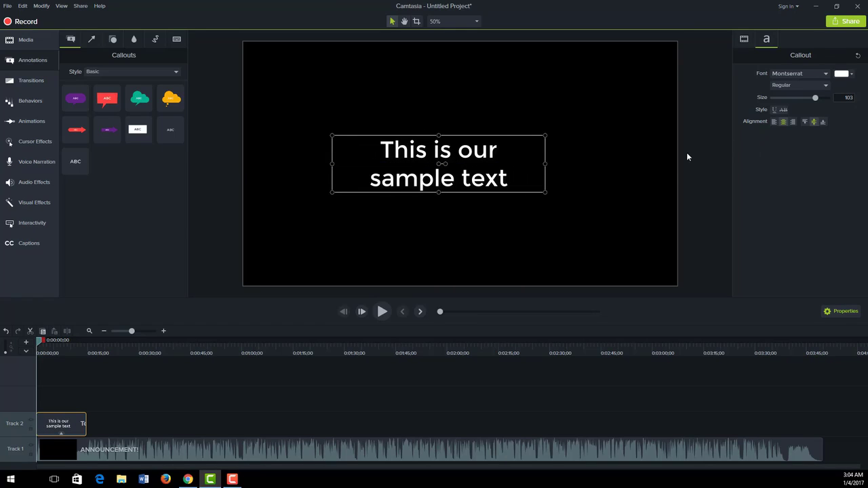
Try the alignment options, leaving the callout text horizontally centred
left_click(774, 122)
left_click(784, 122)
left_click(793, 122)
left_click(806, 122)
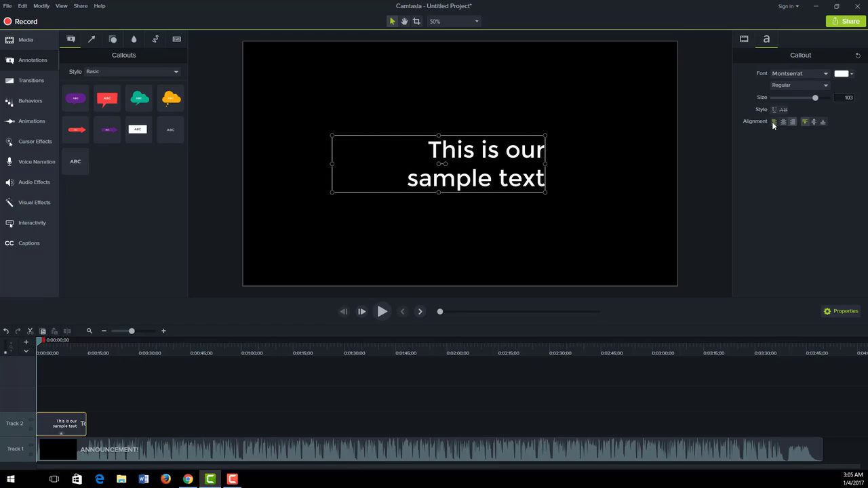
left_click(774, 122)
left_click(784, 122)
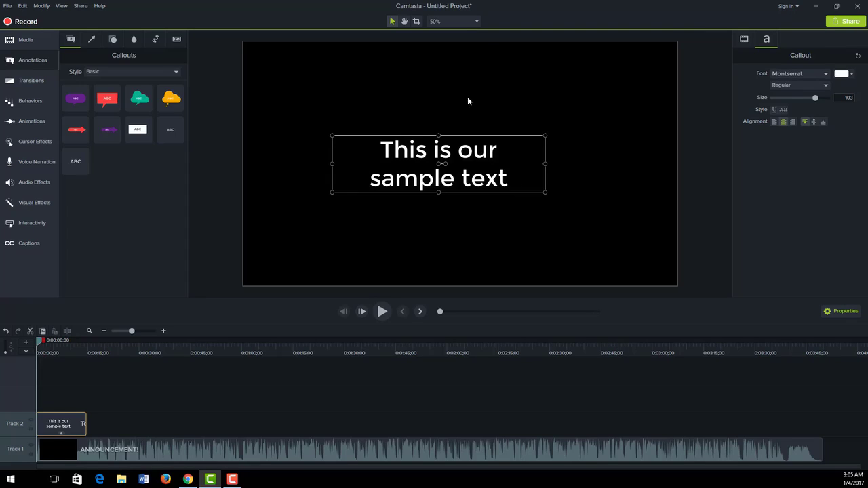
Change the callout font to Myriad Pro Cond
left_click(785, 77)
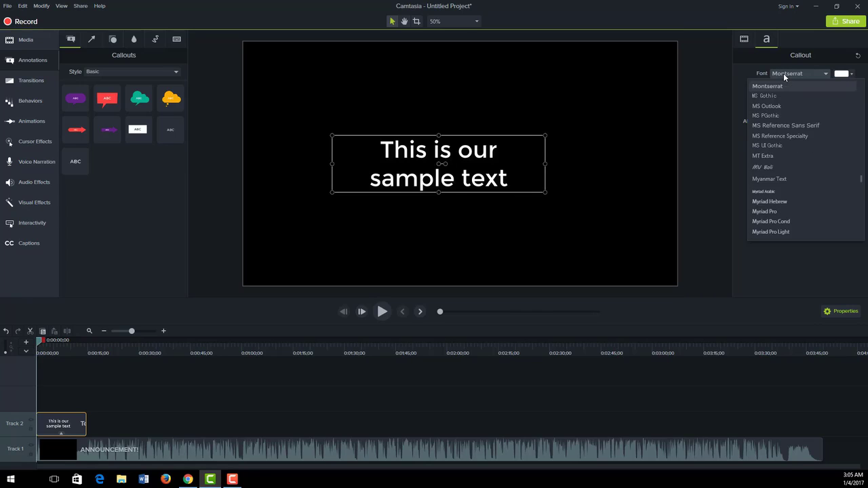
scroll(782, 157, "down", 3)
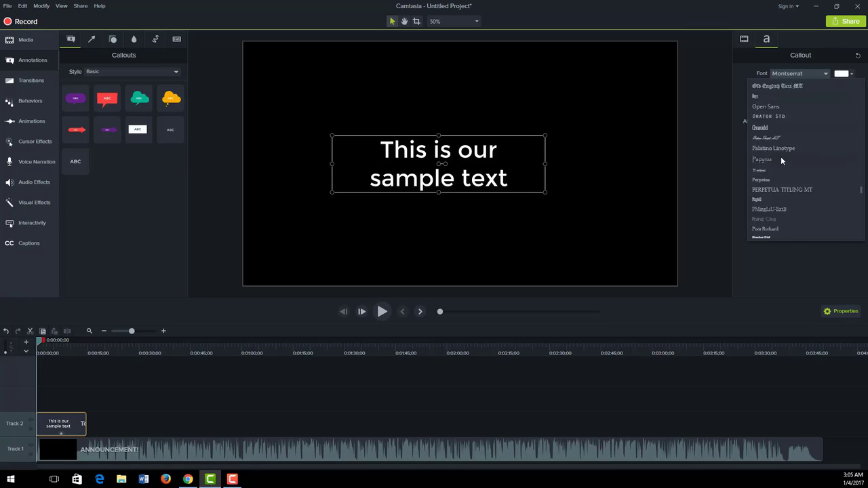
scroll(772, 160, "up", 1)
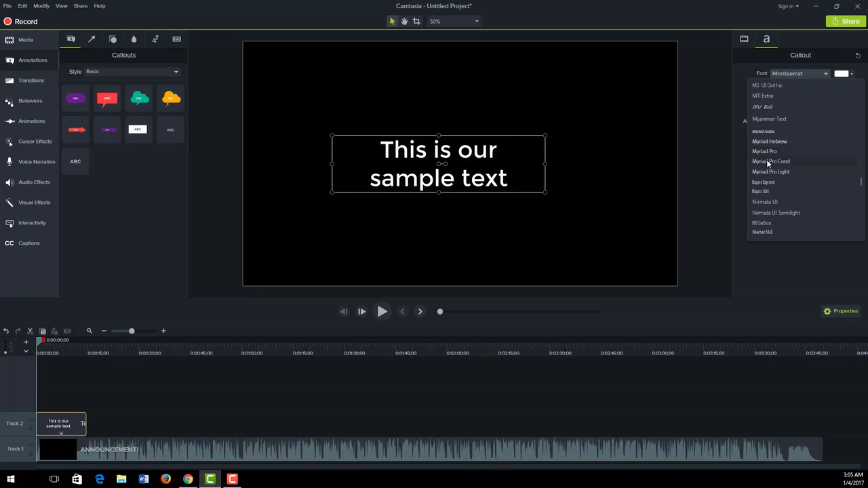
left_click(767, 161)
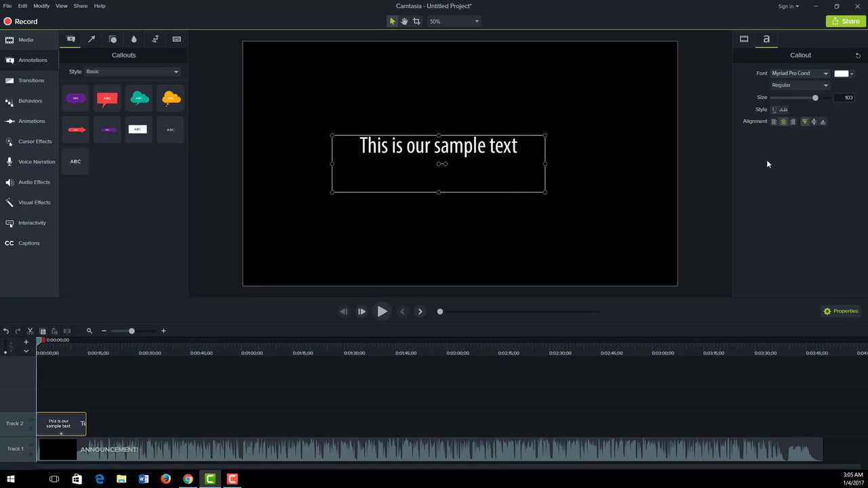
Try Bold and Bold Italic, then set the callout text style back to Regular
left_click(805, 91)
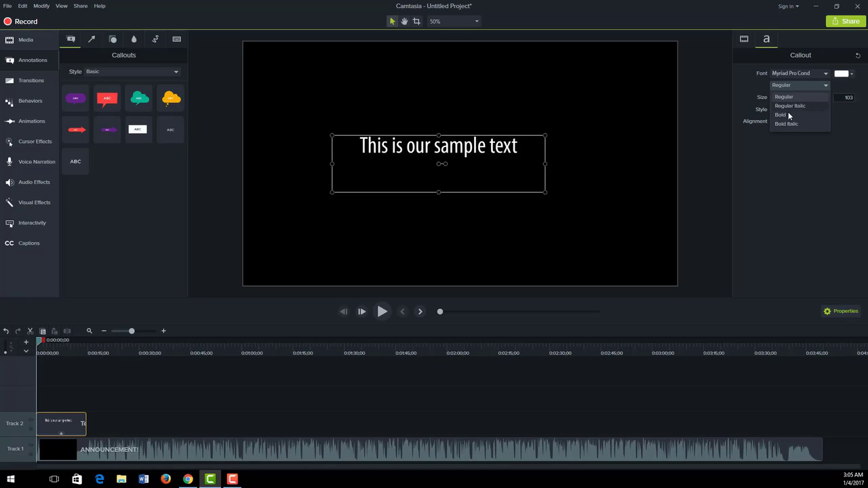
left_click(787, 116)
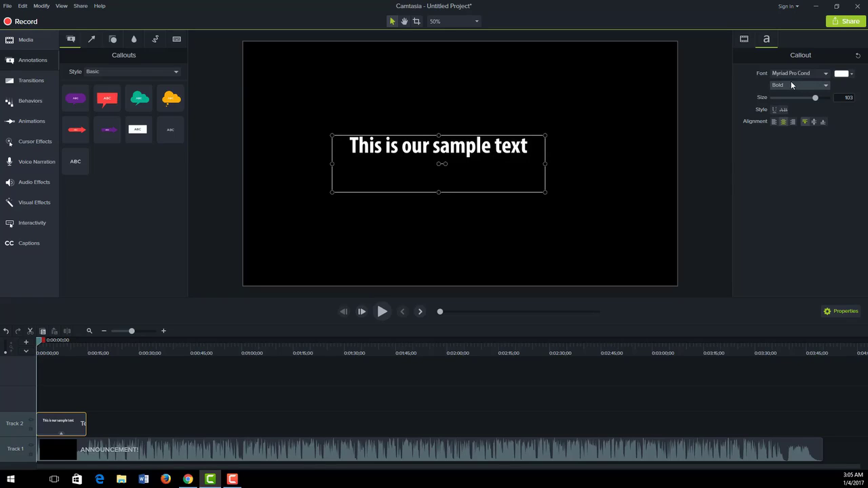
left_click(791, 83)
left_click(785, 125)
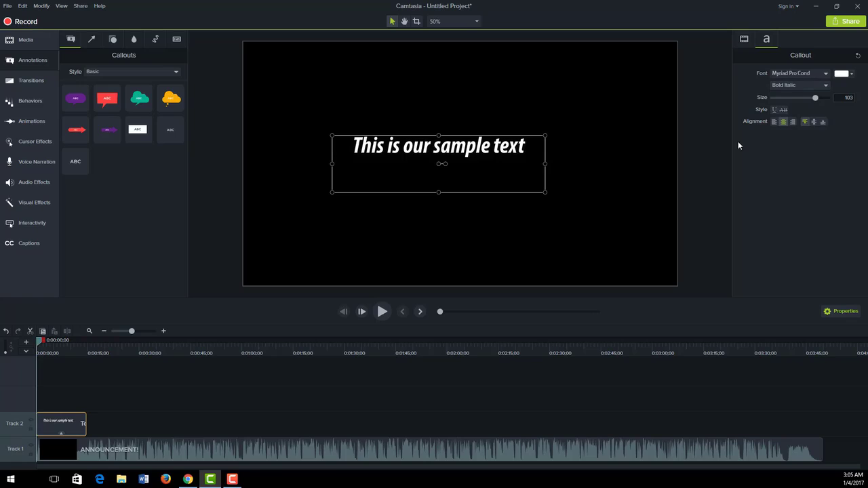
left_click(788, 82)
left_click(789, 99)
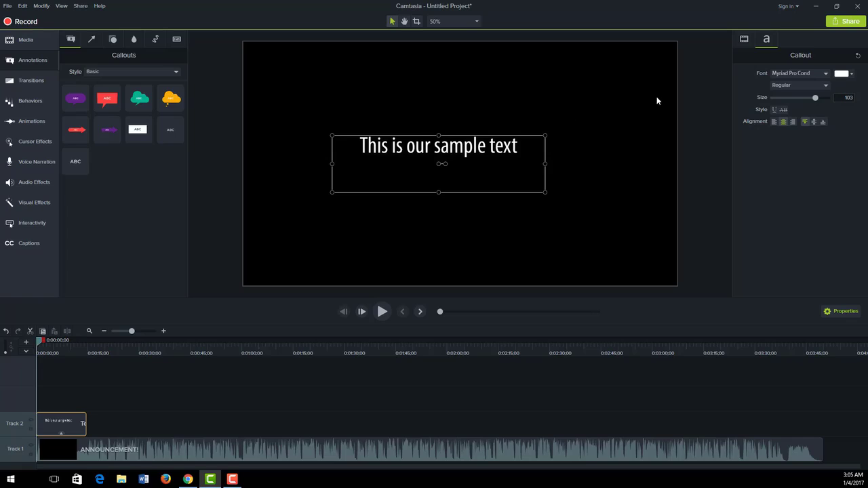
Change the callout text colour to pale pink #E6D6D6 instead of white
left_click(845, 74)
left_click(830, 113)
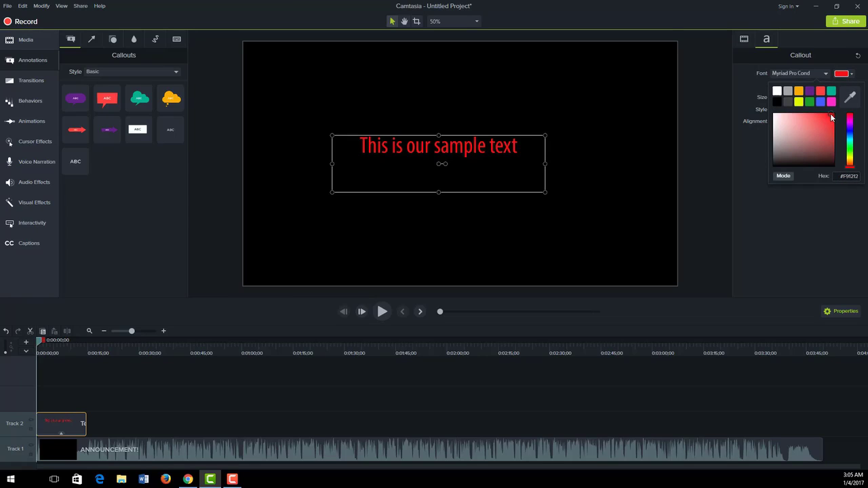
mouse_move(830, 113)
left_mouse_down()
mouse_move(787, 123)
mouse_move(773, 158)
mouse_move(778, 119)
left_mouse_up()
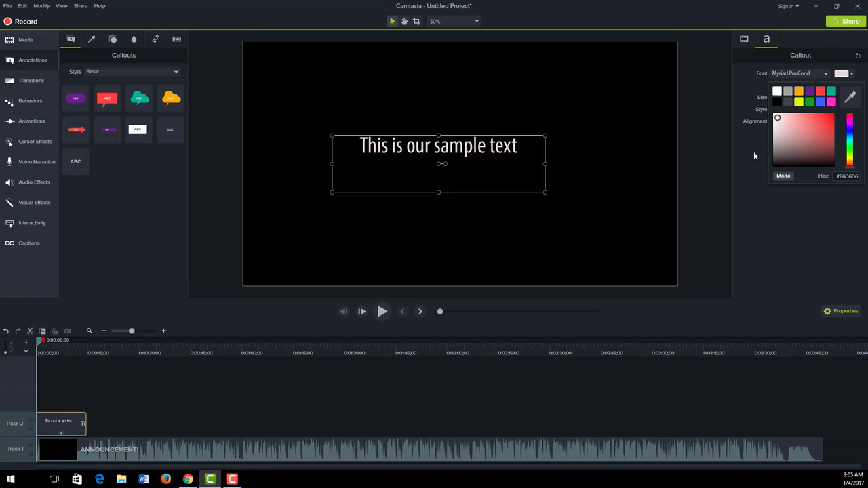
left_click(756, 176)
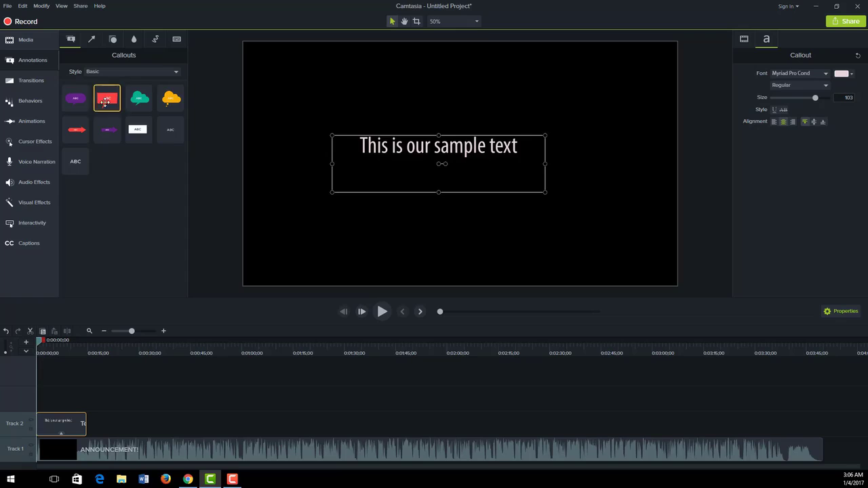
Show all callout styles, add the blue ABC arrow callout after the text callout, and preview at 0:00:18
left_click(103, 72)
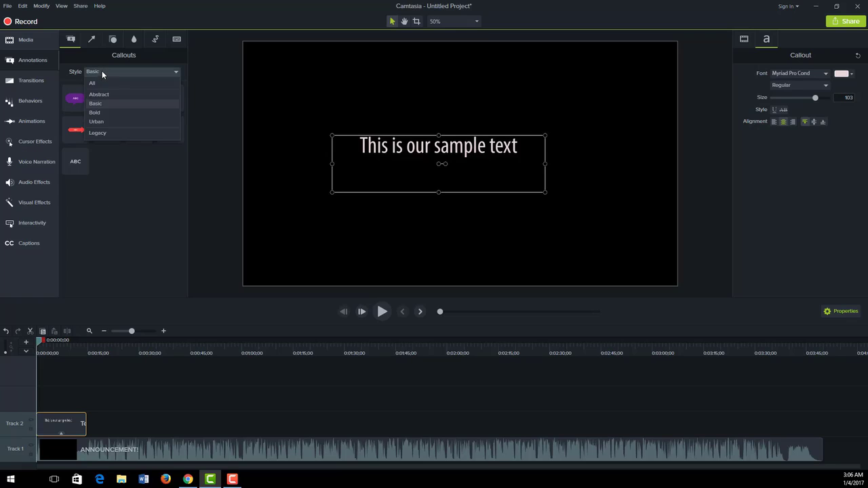
left_click(93, 83)
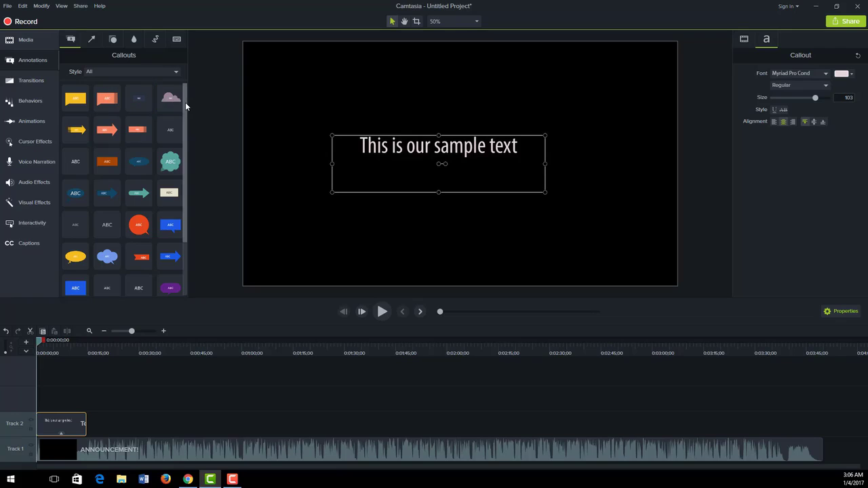
mouse_move(185, 102)
left_mouse_down()
mouse_move(189, 198)
mouse_move(180, 95)
left_mouse_up()
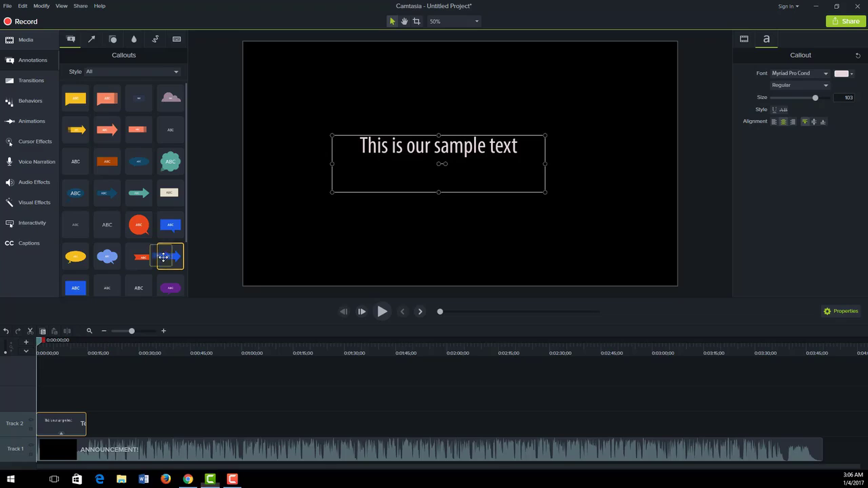
left_click_drag(173, 256, 92, 425)
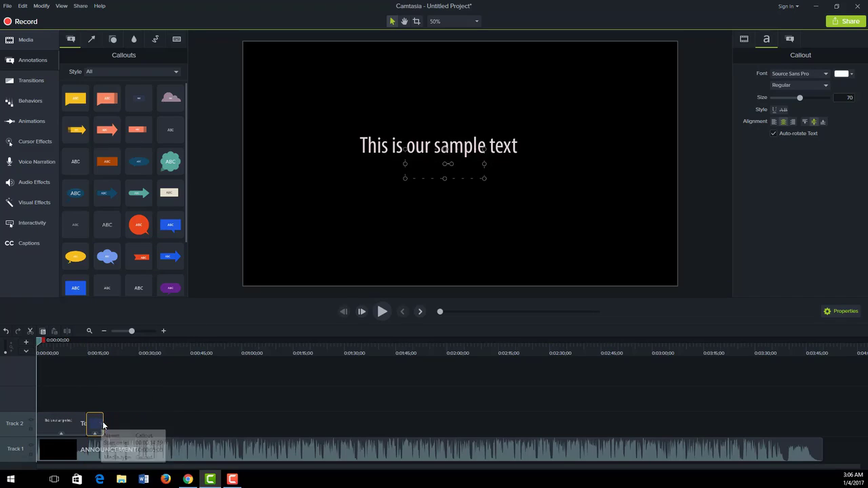
left_click_drag(40, 343, 105, 357)
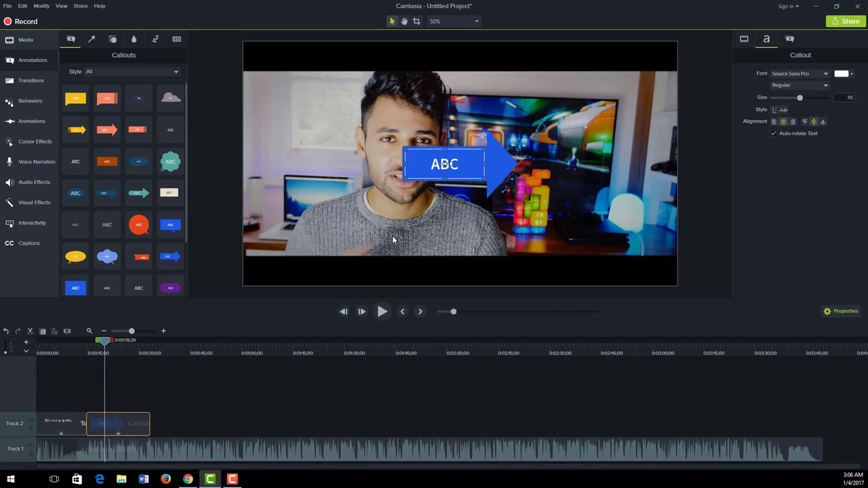
Move the arrow callout to the lower left, change its text to 'Sample Text', and widen it to fit
left_click_drag(424, 173, 272, 239)
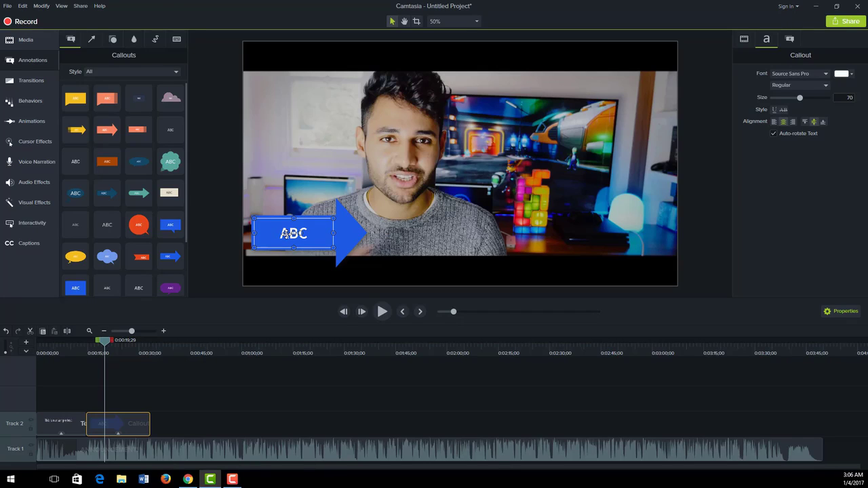
double_click(286, 233)
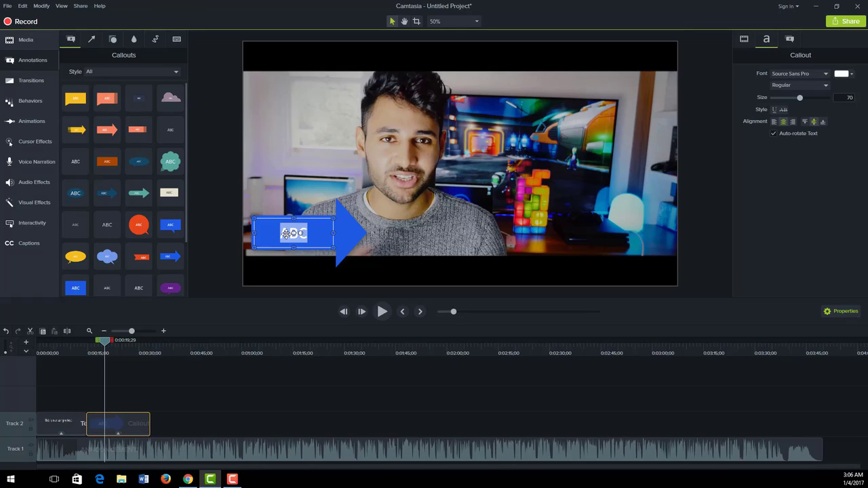
type("Sam")
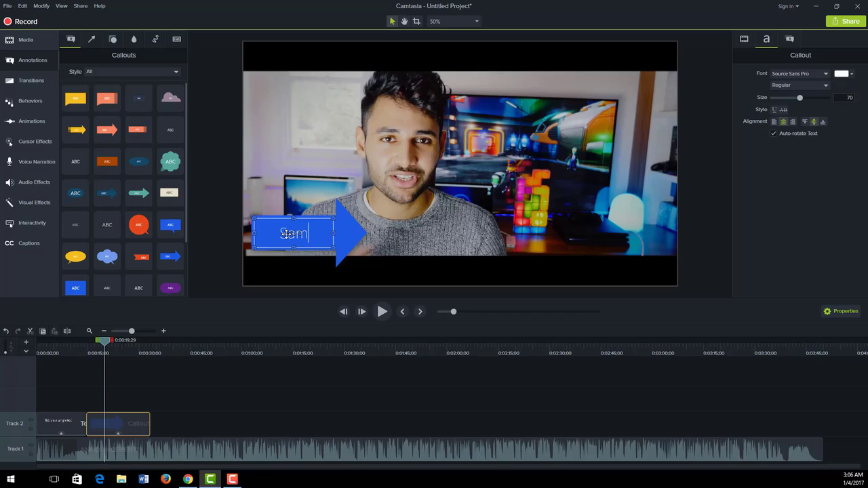
type("ple Text")
left_click_drag(334, 233, 359, 233)
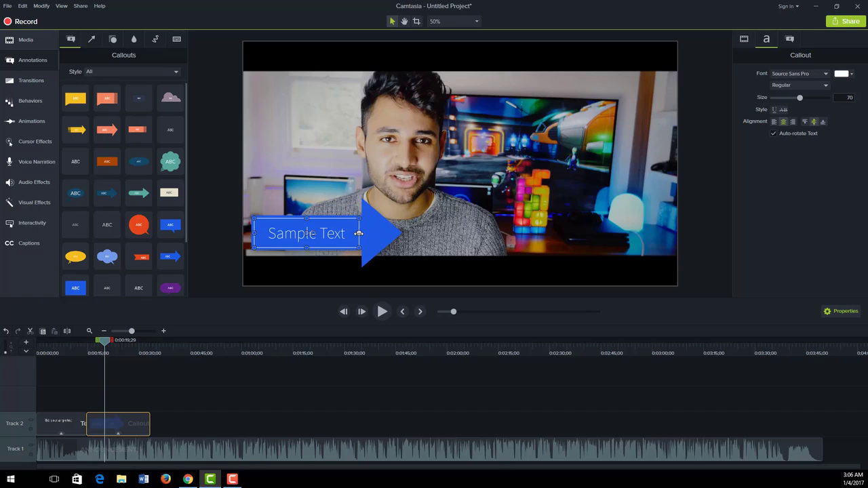
left_click(312, 192)
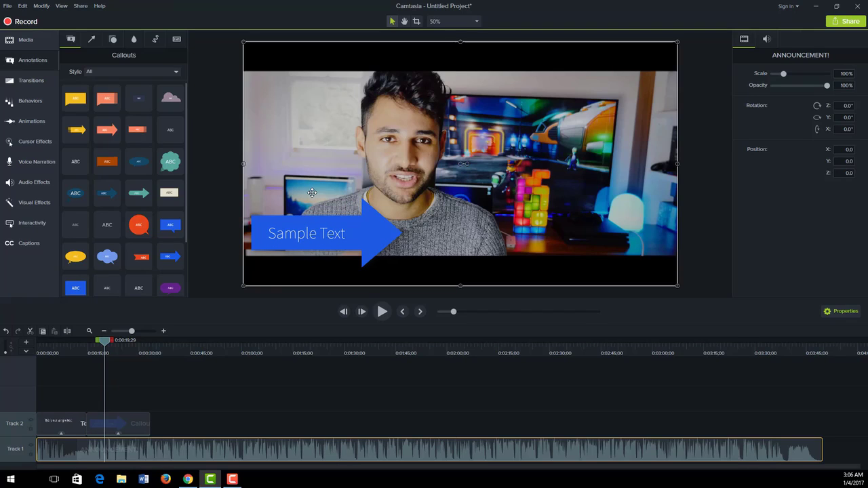
left_click(310, 234)
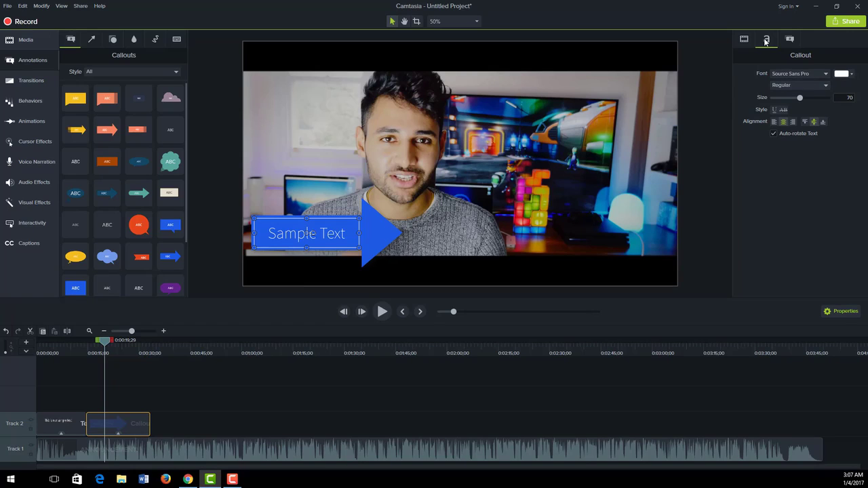
Browse the callout's font and font style options without changing them
left_click(814, 86)
left_click(808, 73)
left_click(807, 73)
left_click(788, 268)
Change the callout fill to orange #CC7204 sampled from the video with the eyedropper
left_click(791, 39)
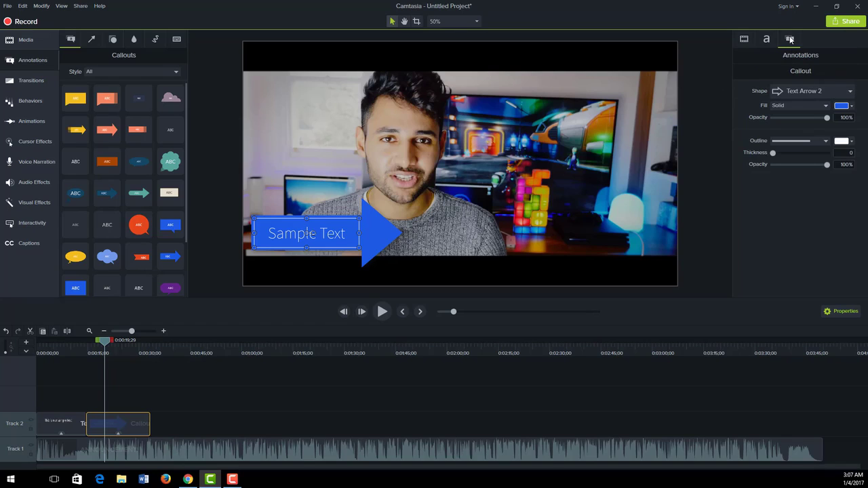
left_click(853, 108)
left_click(851, 151)
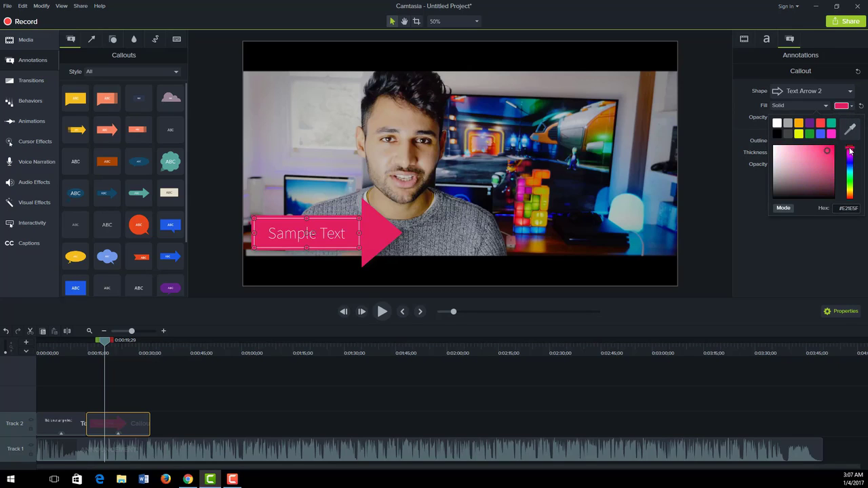
left_click_drag(851, 151, 851, 150)
left_click(849, 131)
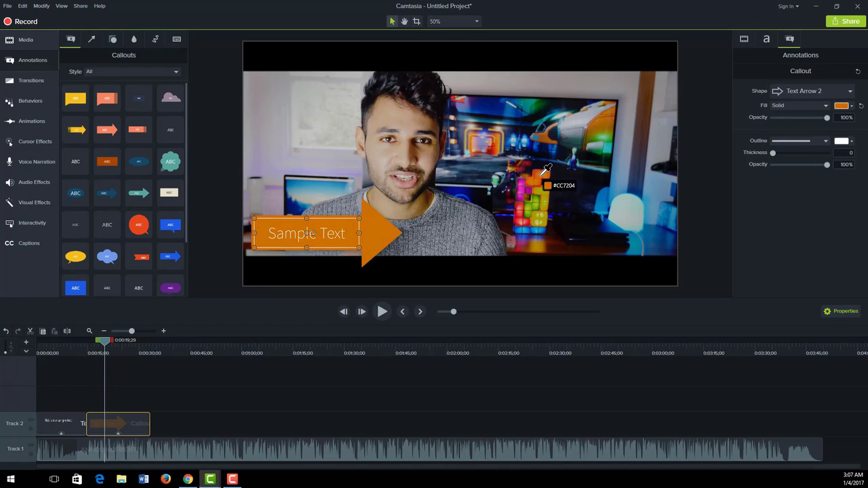
left_click(420, 179)
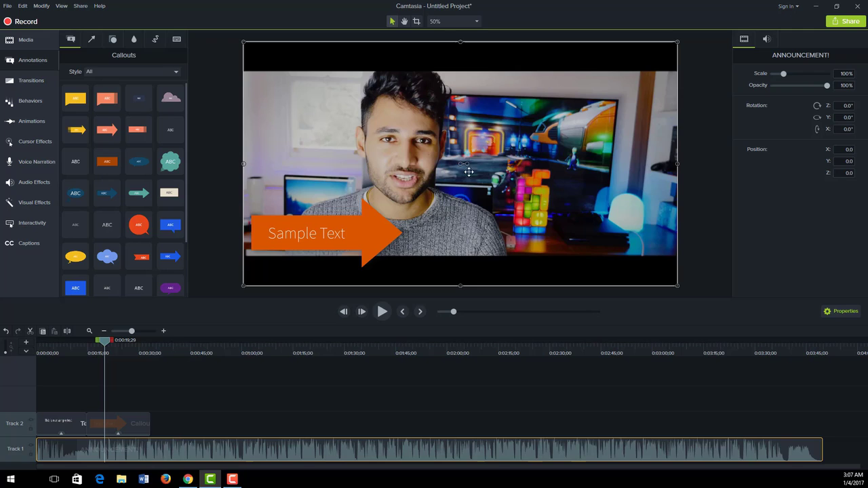
Set the callout fill to 68% opacity and give it a dashed white outline, thickness 12, opacity 48%
left_click(320, 243)
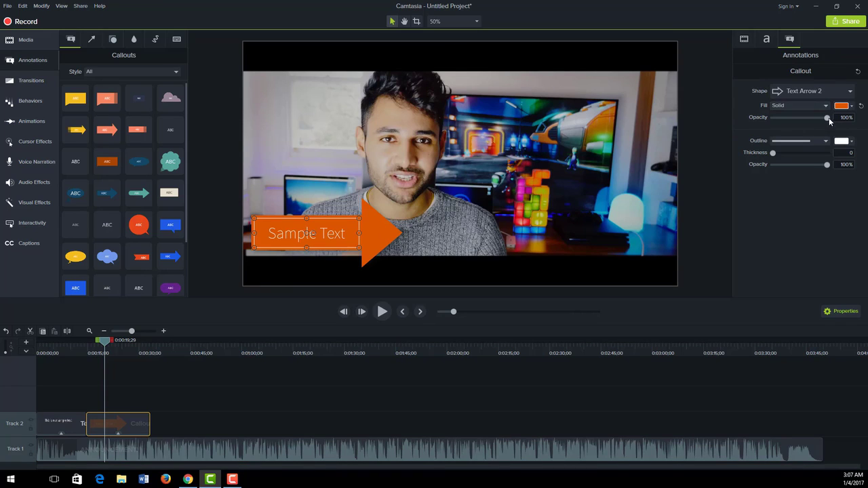
mouse_move(826, 117)
left_mouse_down()
mouse_move(783, 118)
mouse_move(820, 118)
mouse_move(796, 118)
mouse_move(810, 120)
left_mouse_up()
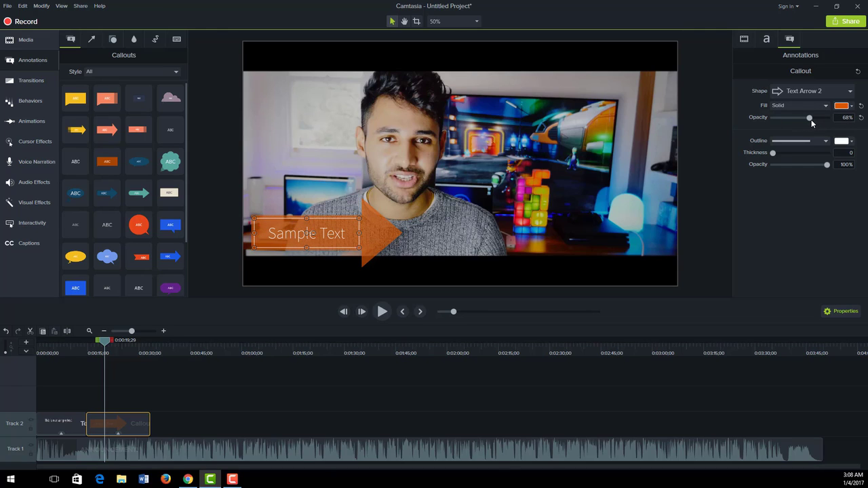
left_click(824, 142)
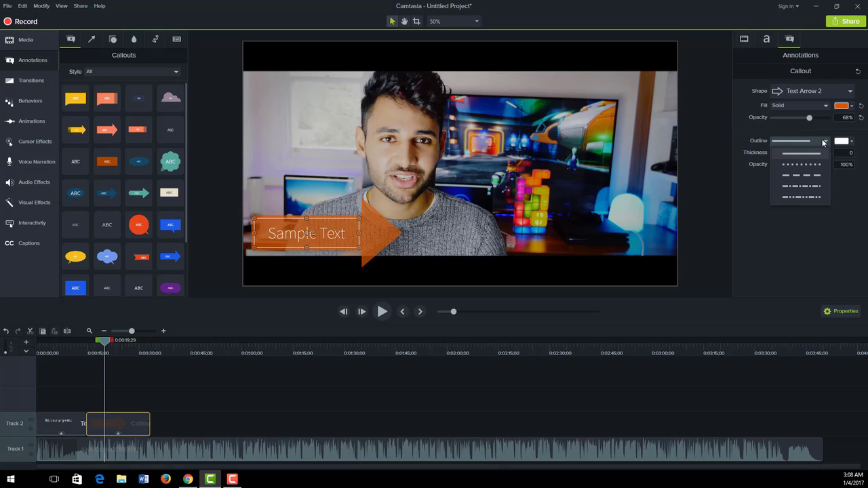
left_click(805, 177)
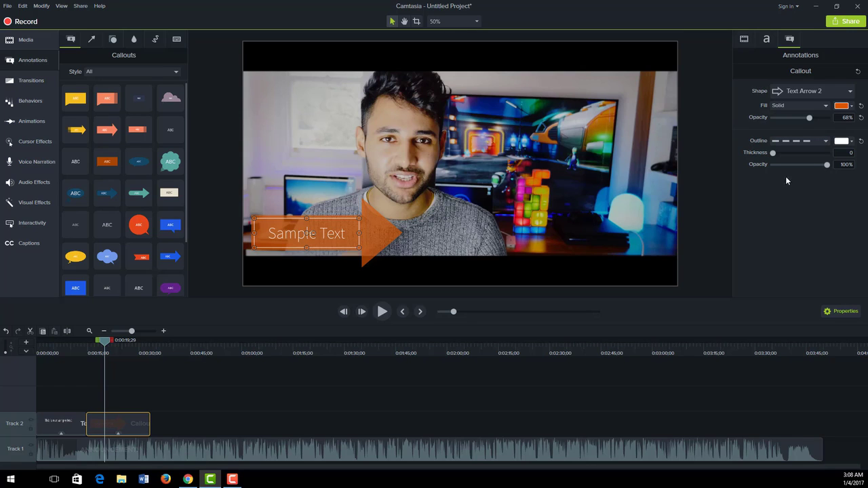
left_click_drag(775, 157, 799, 166)
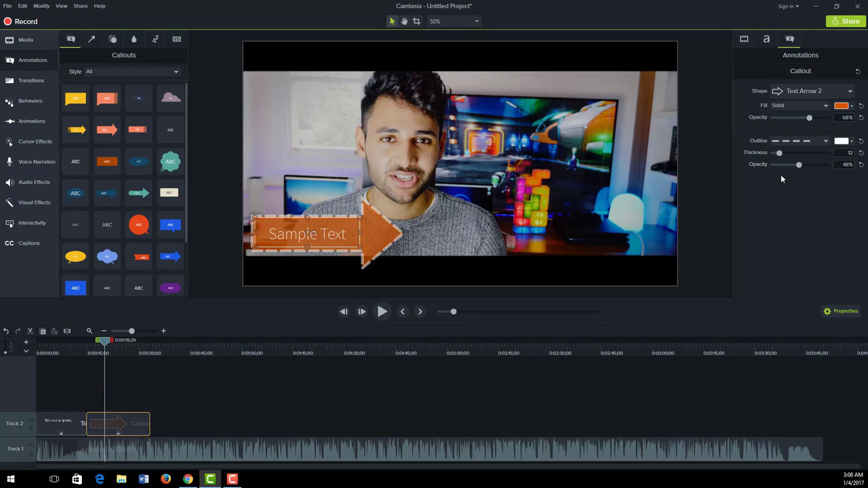
left_click(798, 92)
Switch the callout shape from Speech Bubble 1 to Text Arrow 1 and preview it on the video
left_click(804, 108)
left_click(804, 94)
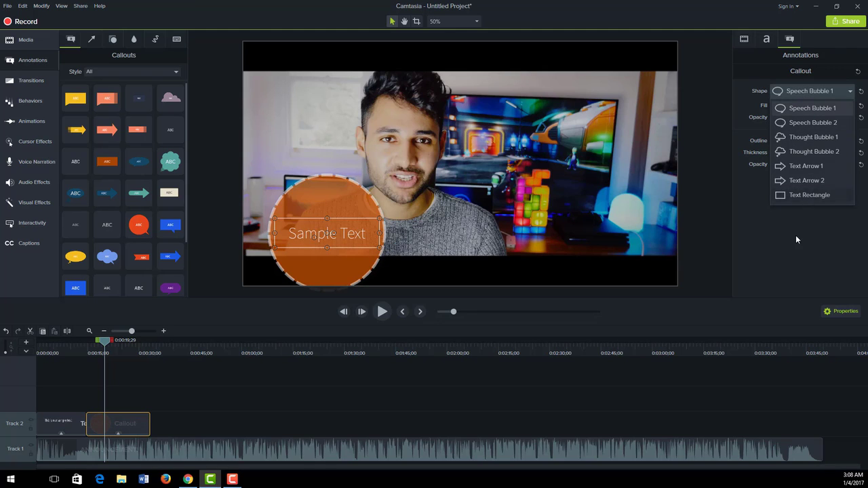
left_click(795, 234)
left_click(792, 94)
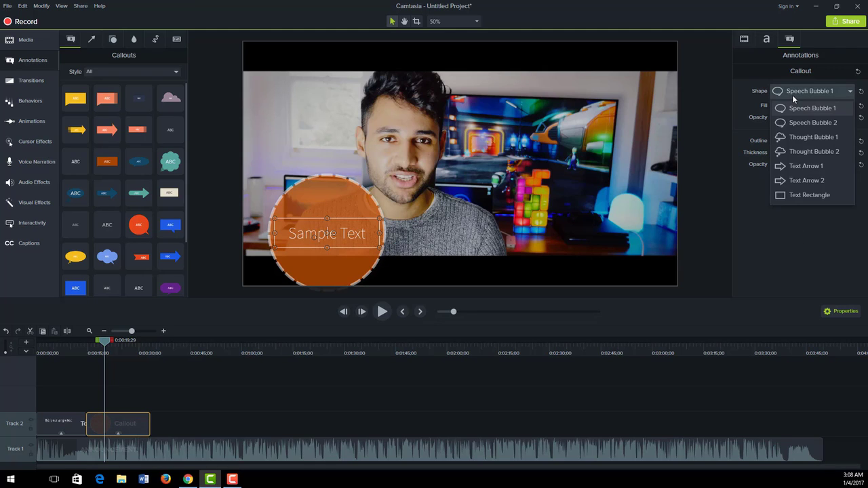
left_click(795, 167)
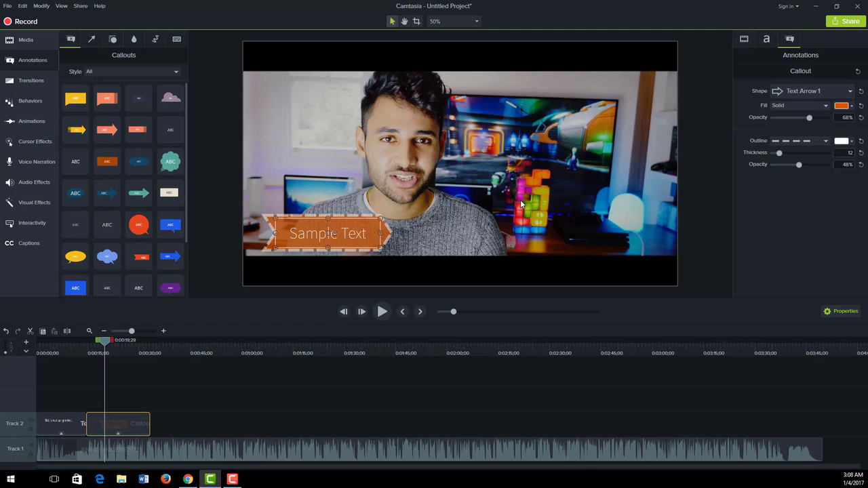
left_click(409, 217)
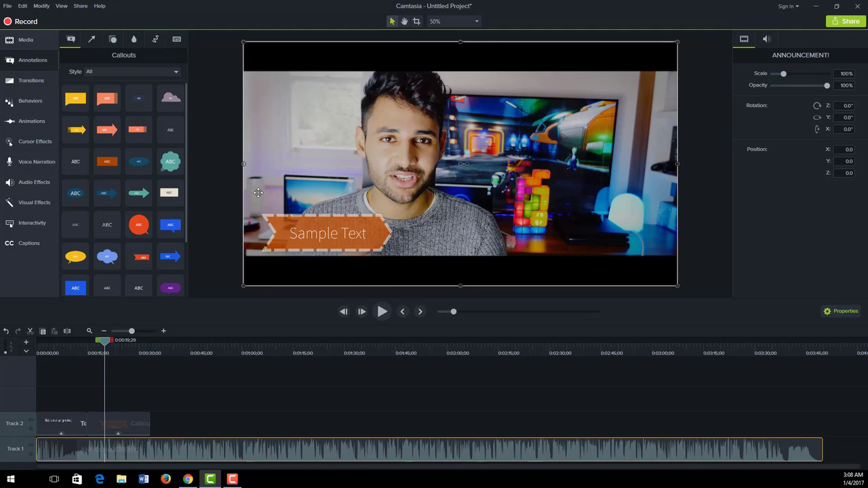
left_click_drag(186, 150, 188, 129)
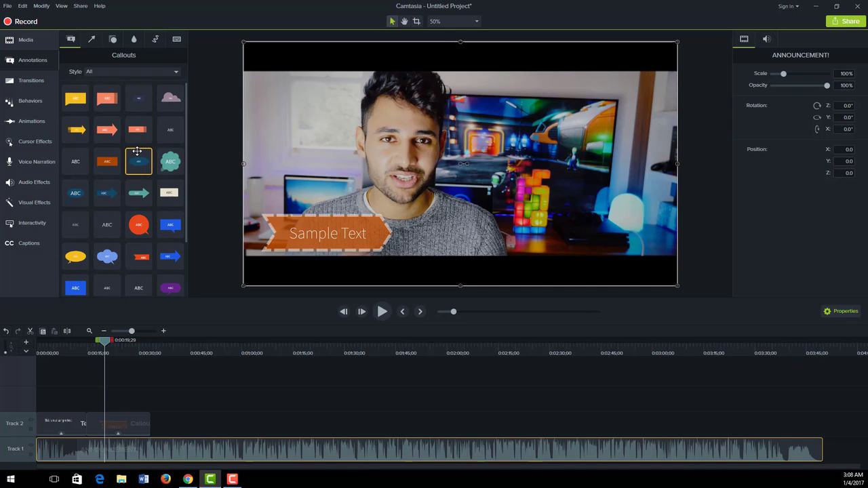